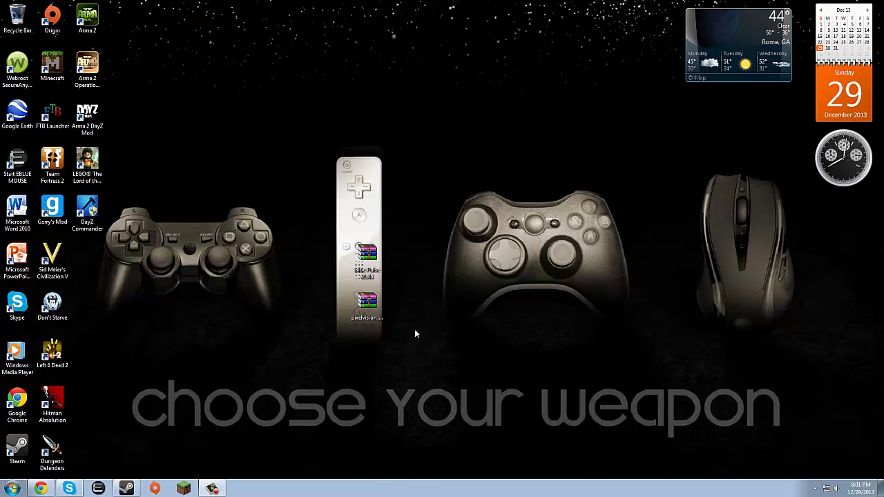
- Select the pixelvision skin archive on the desktop
left_click(367, 312)
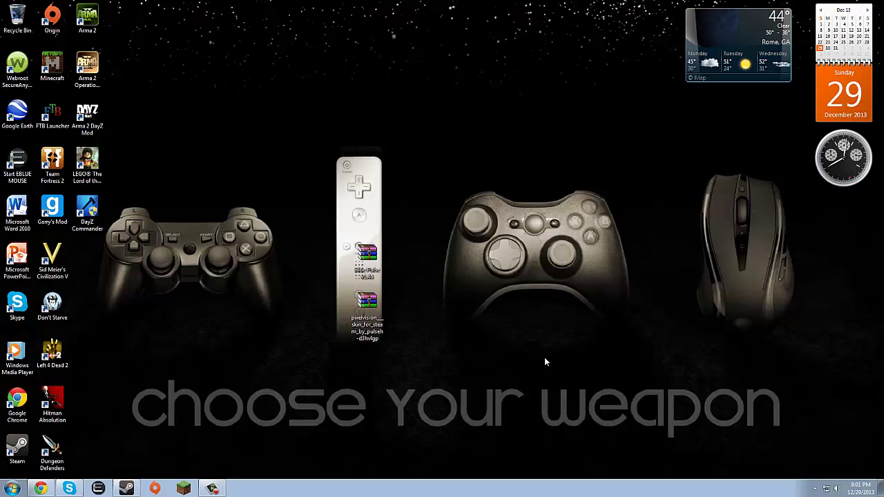
- Restore the Steam library window and maximize it, then look over the Store, Library and Community tabs
left_click(126, 489)
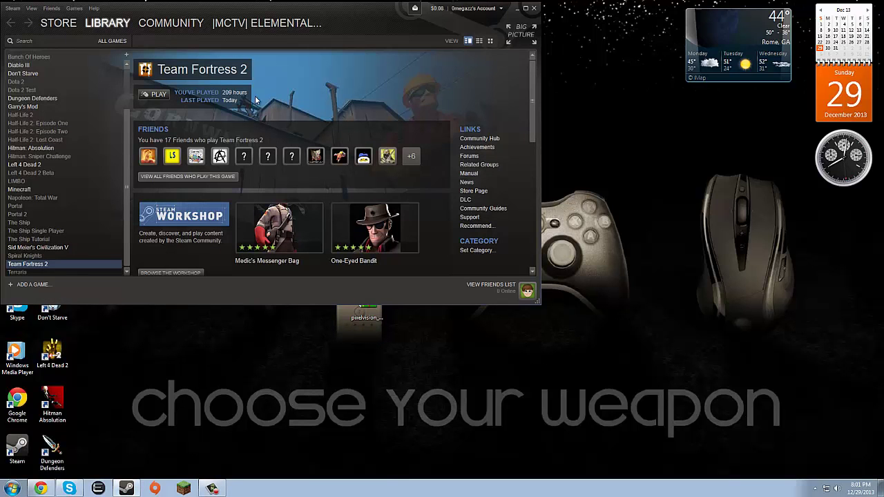
left_click(526, 8)
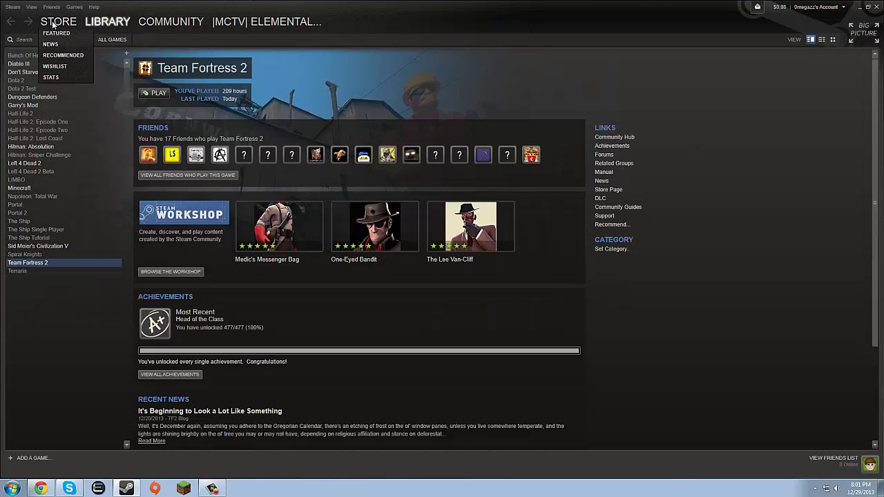
mouse_move(196, 28)
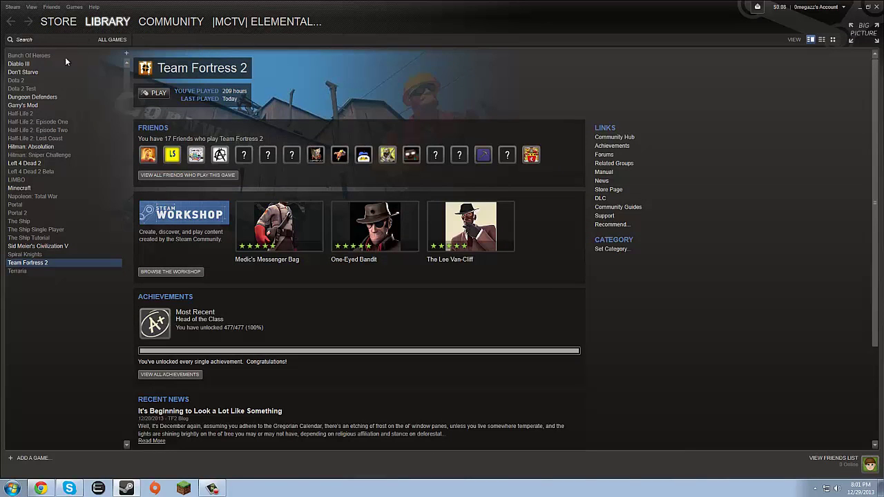
scroll(109, 193, "up", 2)
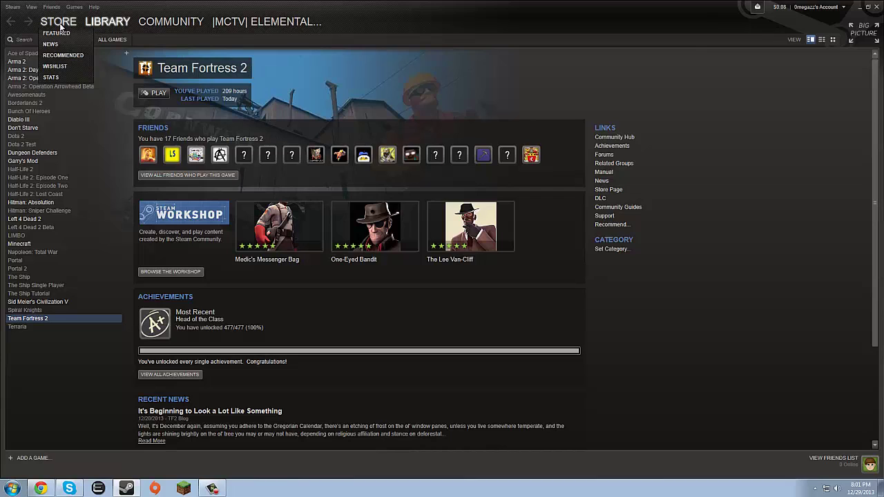
mouse_move(126, 18)
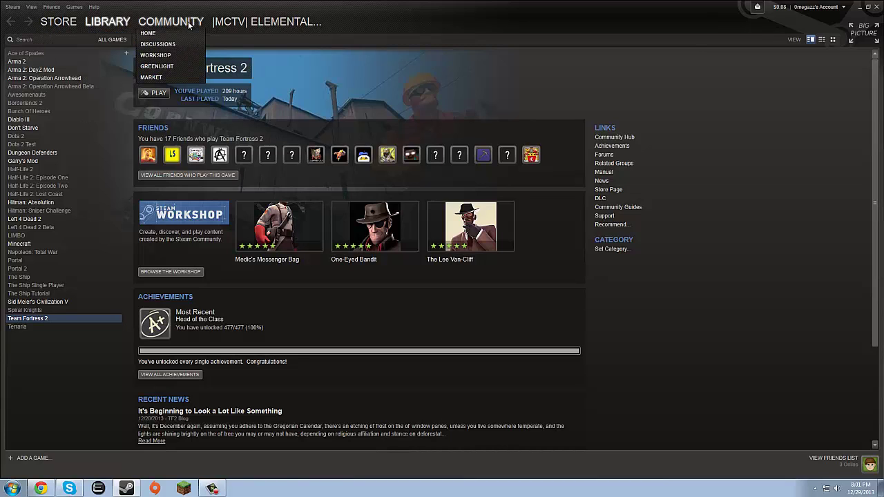
mouse_move(255, 24)
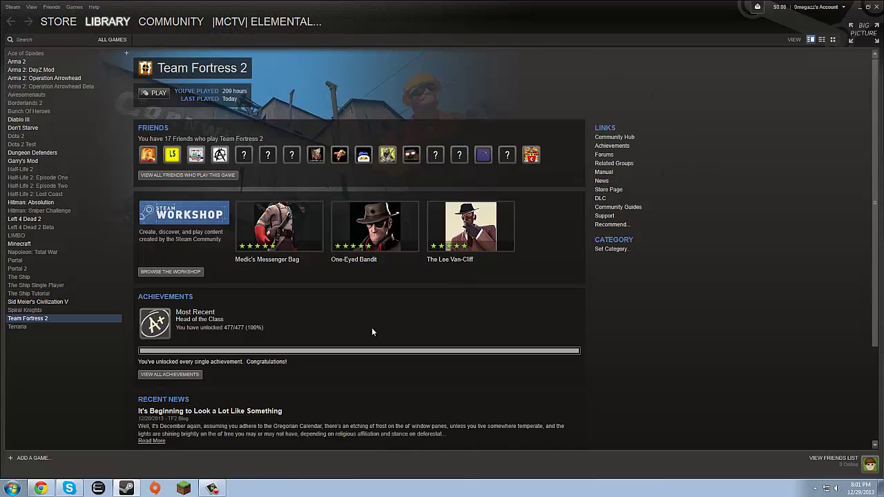
left_click(13, 7)
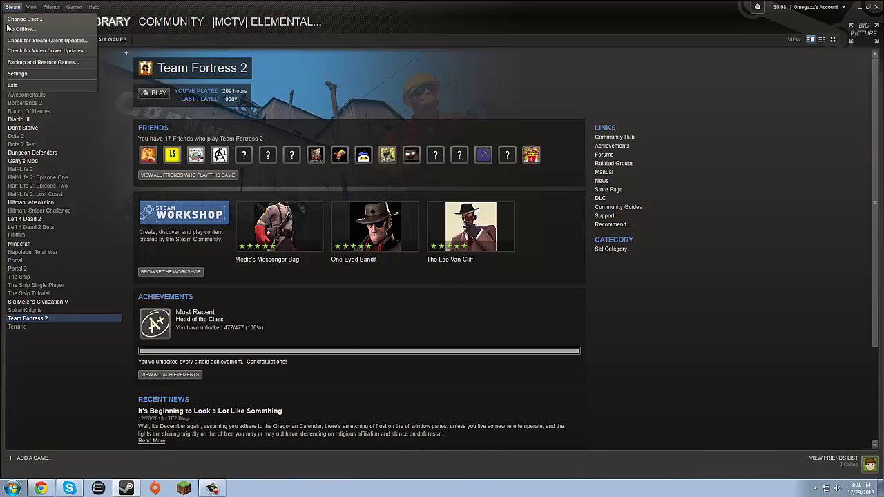
left_click(12, 74)
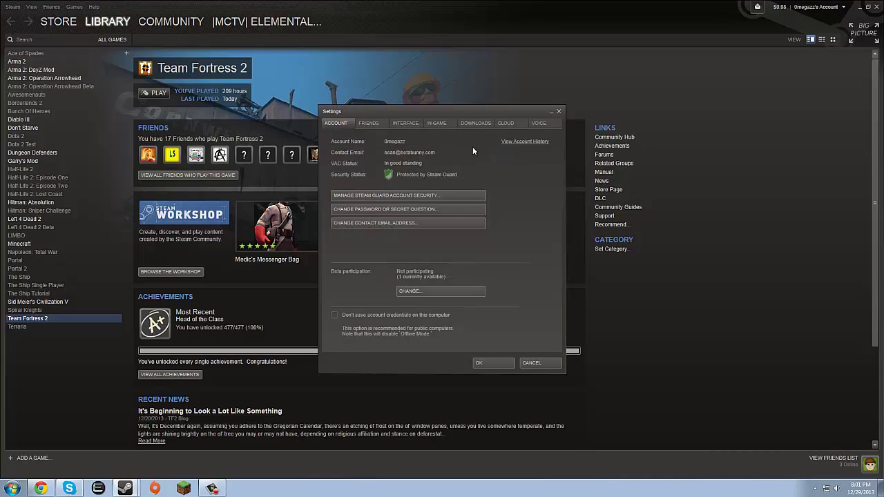
left_click(402, 123)
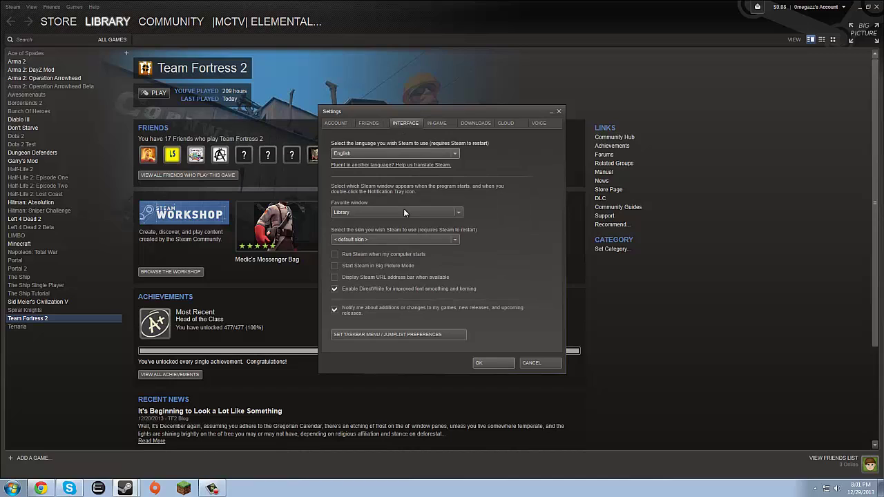
left_click(454, 239)
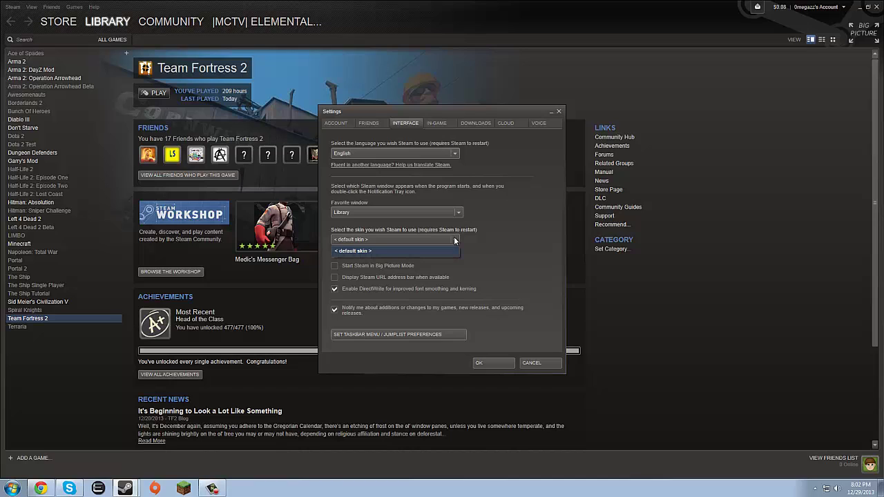
left_click(363, 249)
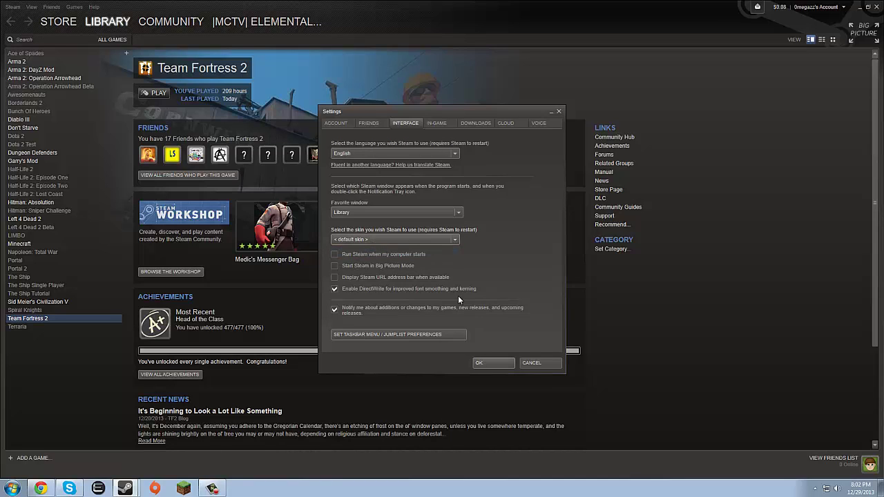
left_click(454, 238)
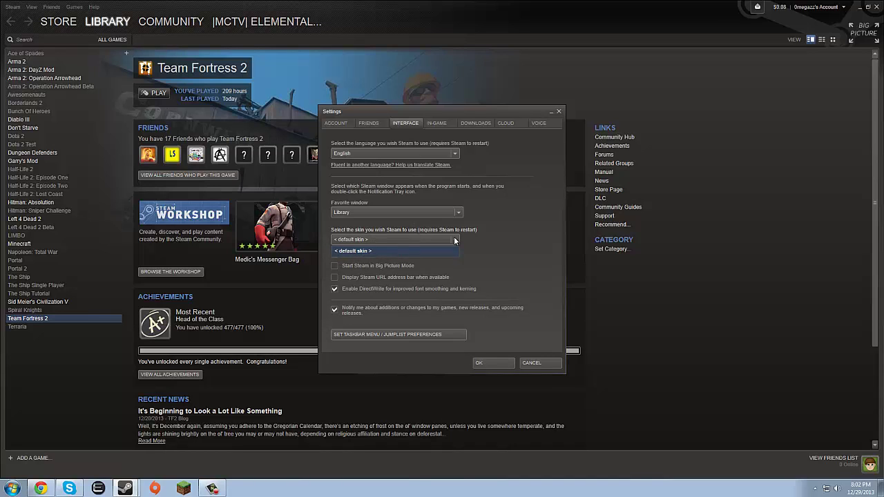
left_click(454, 239)
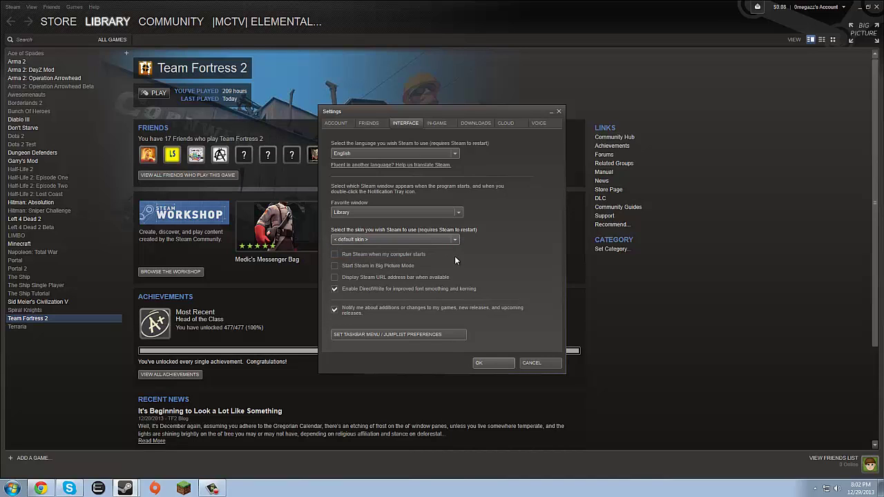
left_click(484, 362)
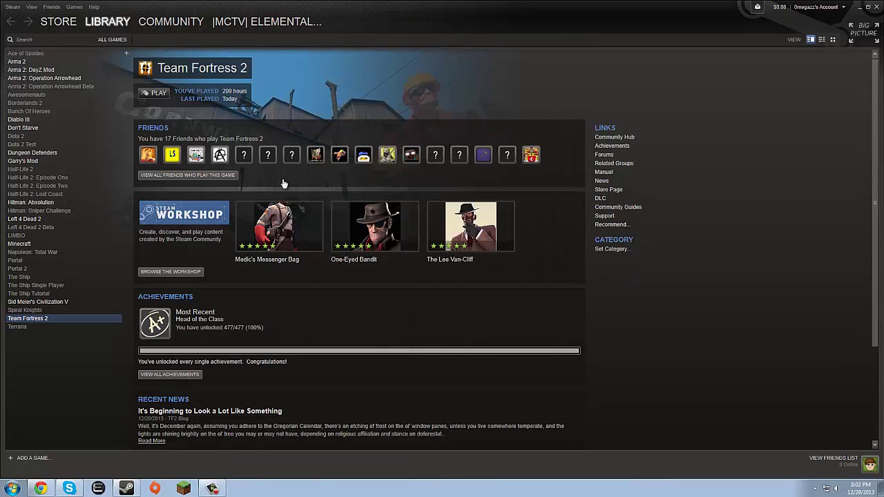
- Minimize Steam and view the PixelVision - Skin for Steam page on deviantArt, selecting its web address
left_click(860, 8)
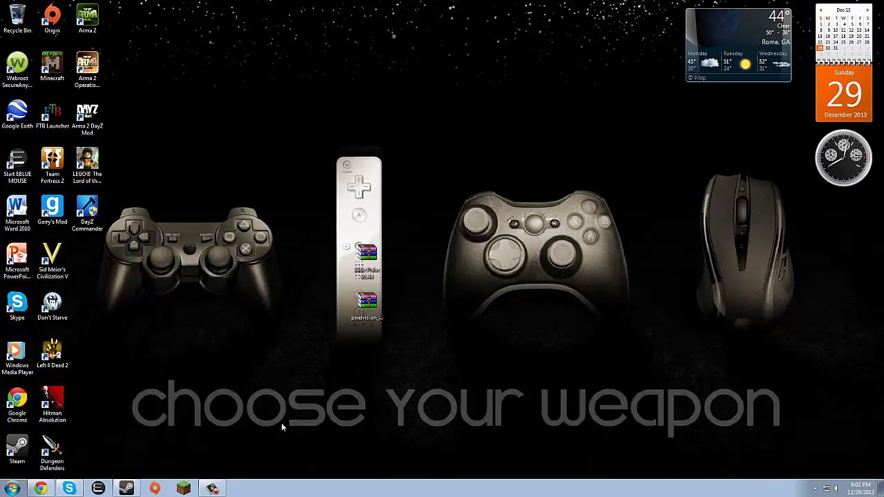
left_click(41, 489)
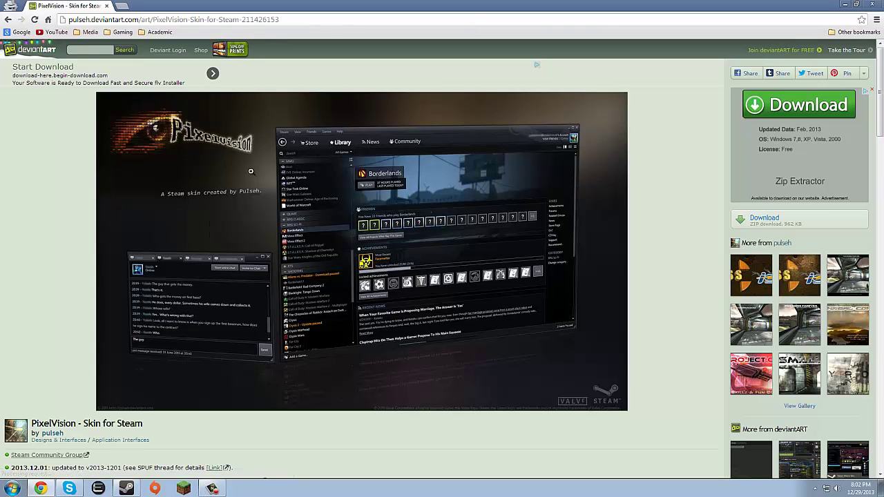
scroll(351, 319, "down", 4)
scroll(351, 319, "up", 4)
left_click(168, 20)
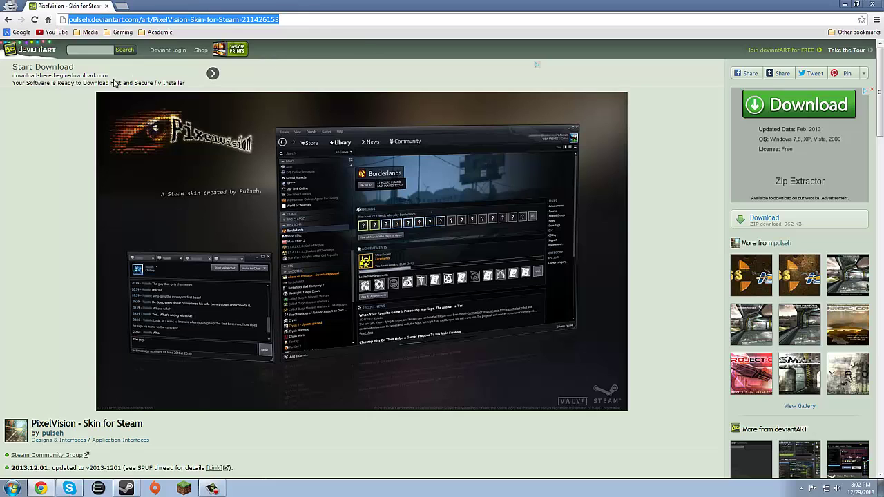
- Extract the pixelvision archive with WinRAR into a new desktop folder
left_click(843, 6)
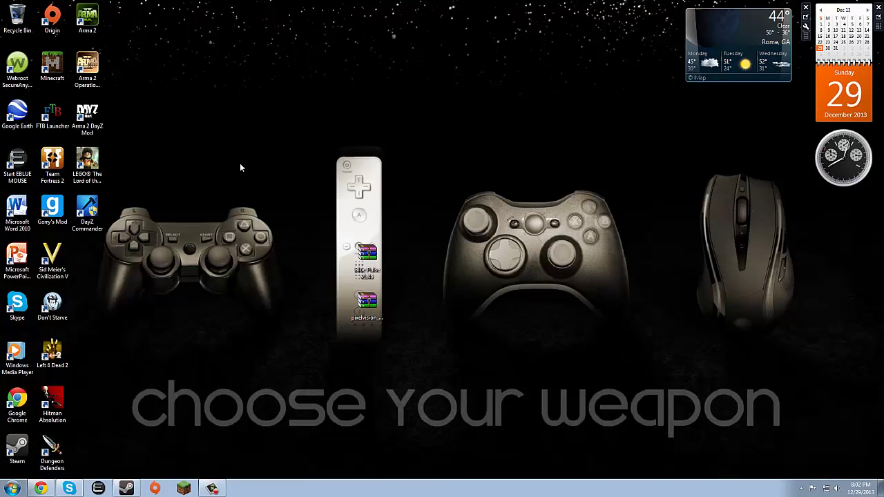
left_click_drag(369, 319, 300, 174)
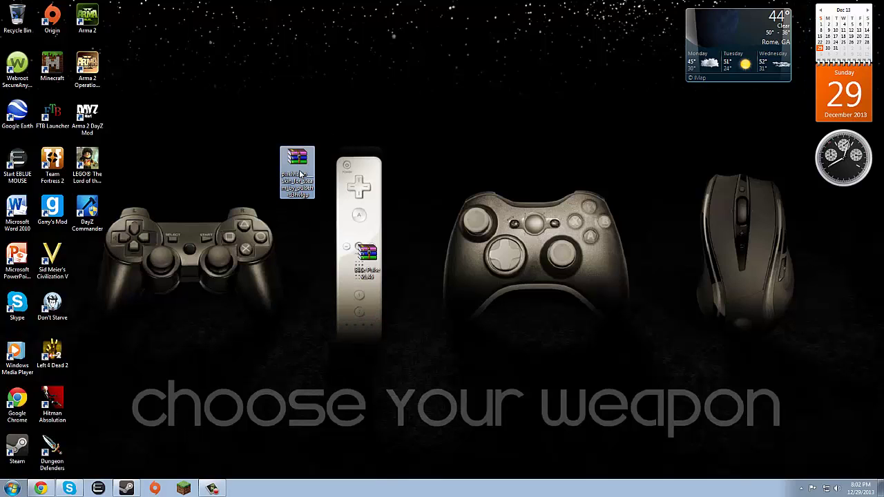
right_click(300, 173)
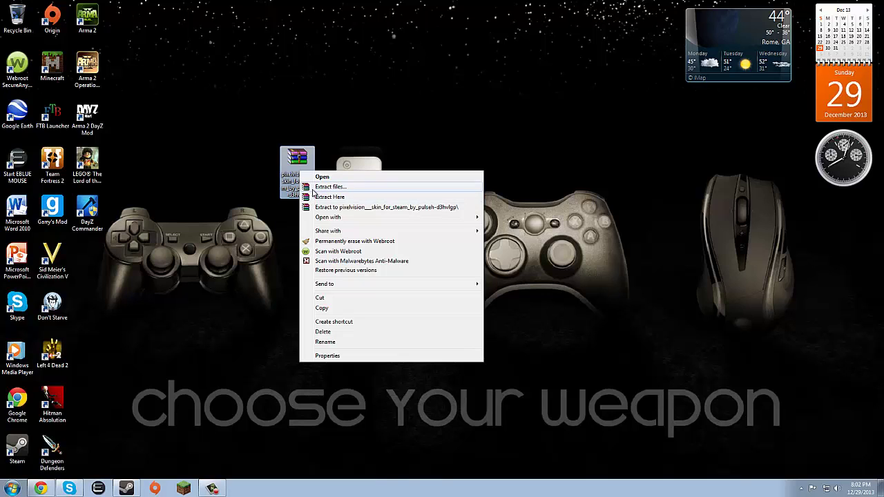
left_click(314, 188)
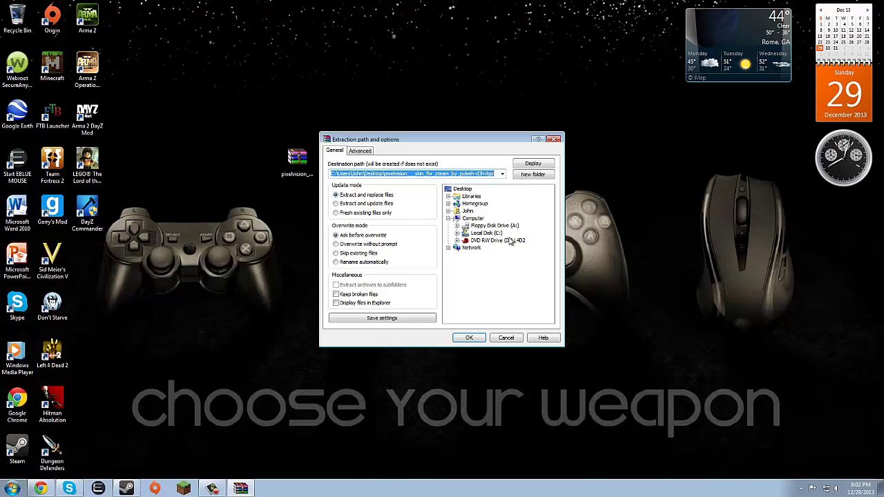
left_click(469, 338)
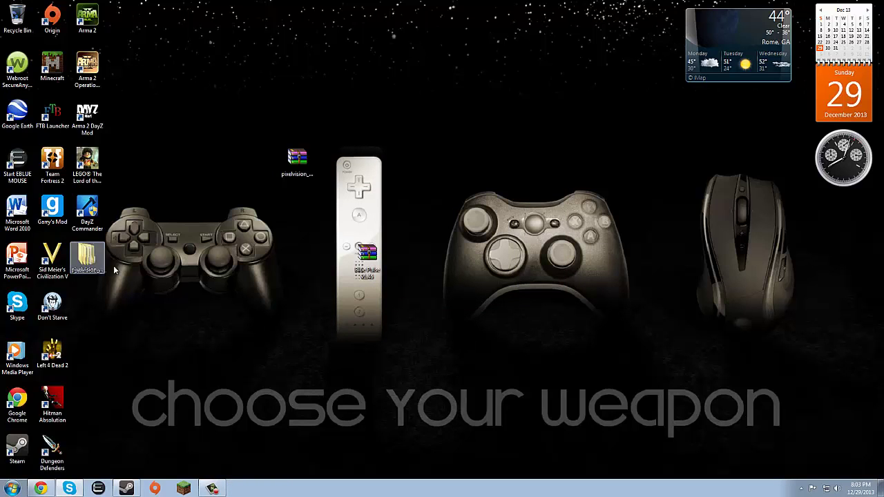
left_click_drag(89, 266, 338, 371)
- Open the extracted pixelvision folder, go into Full Installation > Fonts, and pick a SegoeWP font file
double_click(339, 372)
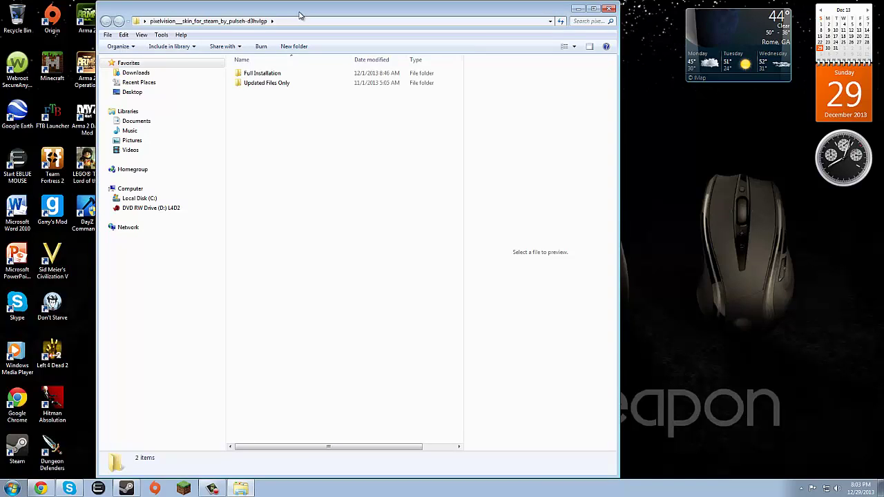
left_click_drag(300, 15, 307, 56)
double_click(293, 178)
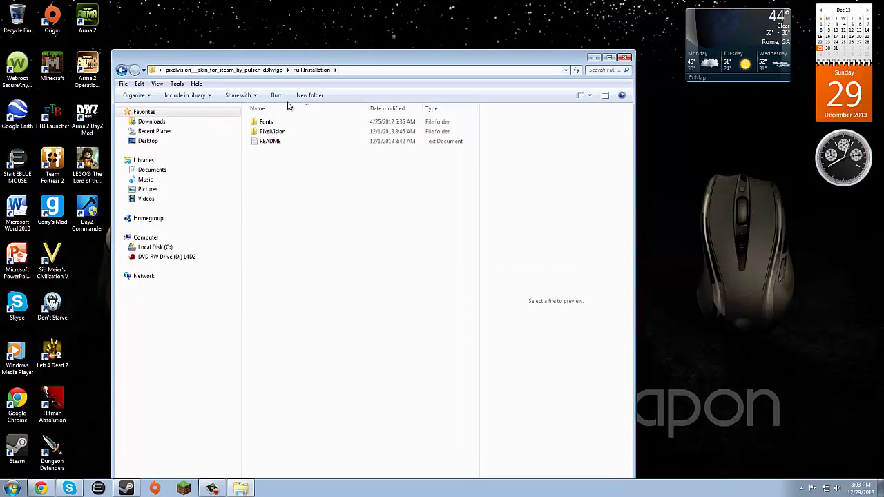
double_click(293, 121)
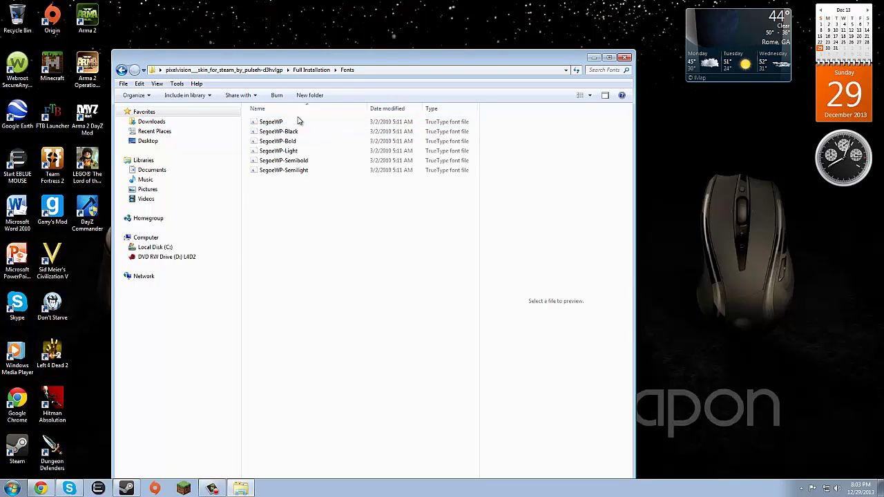
left_click(315, 131)
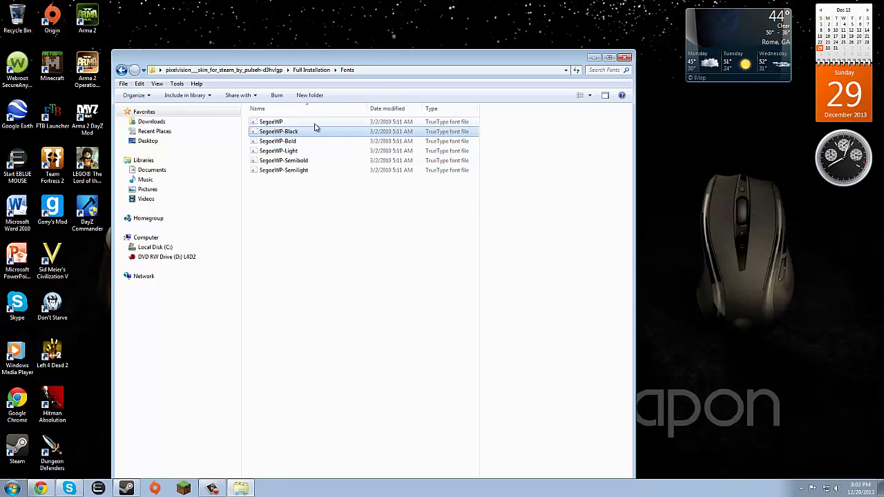
- Install the Segoe WP and Segoe WP Black fonts, approving each with the admin password
double_click(314, 124)
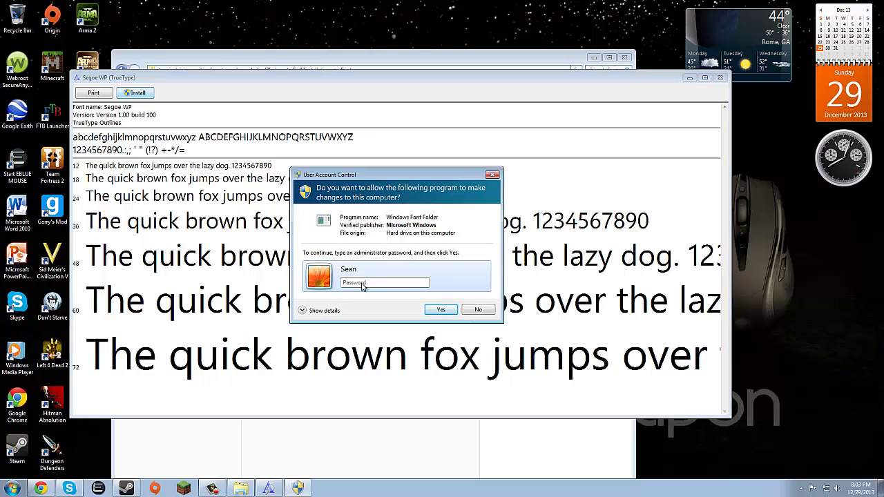
type("*******")
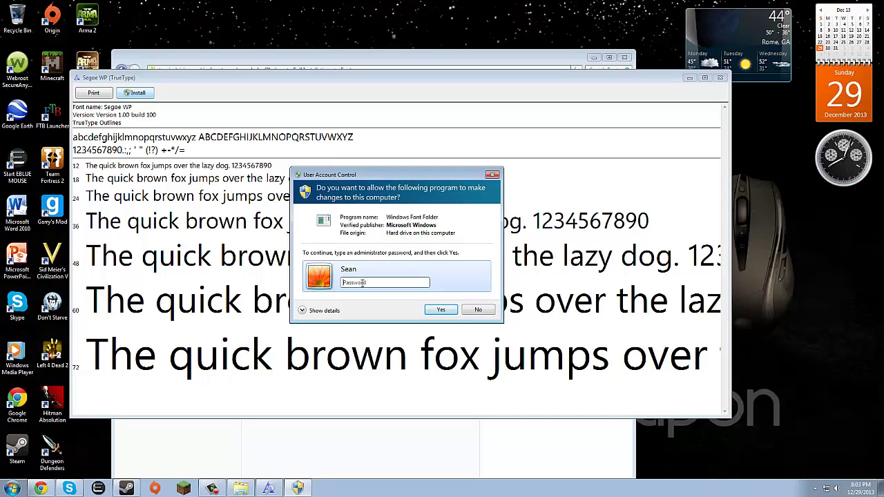
key("Return")
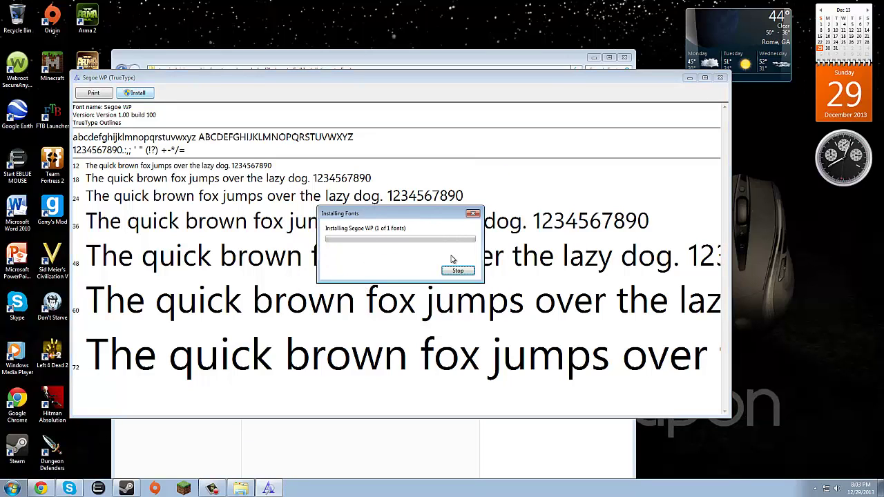
left_click(721, 77)
double_click(272, 130)
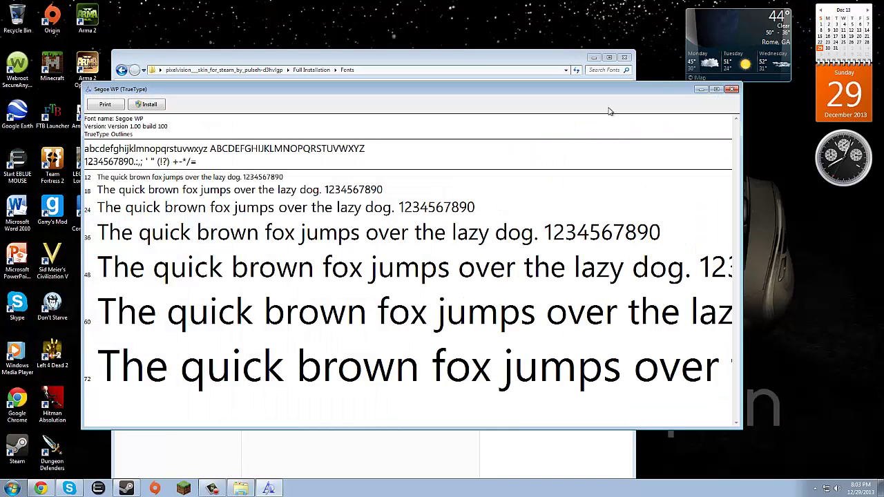
left_click(737, 90)
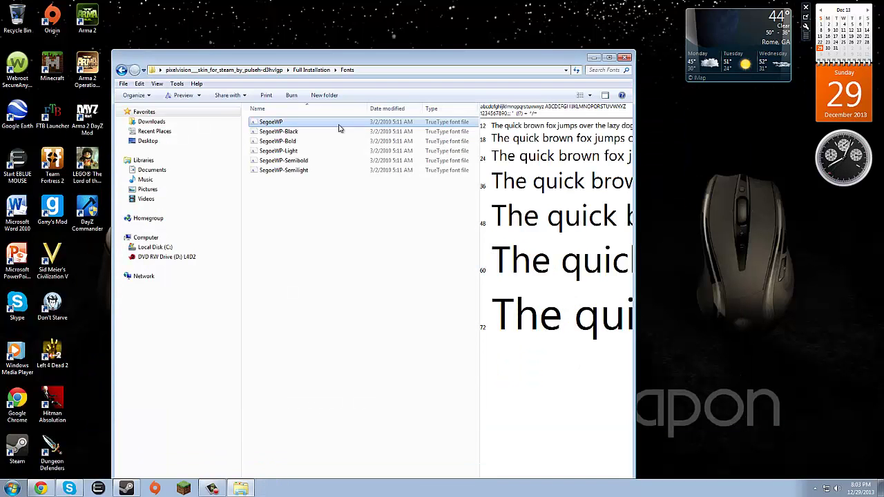
double_click(287, 132)
left_click(159, 115)
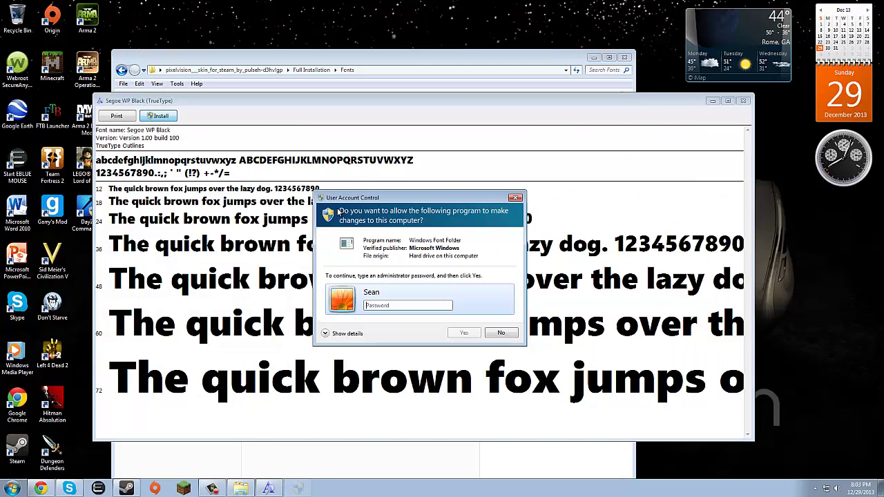
type("s")
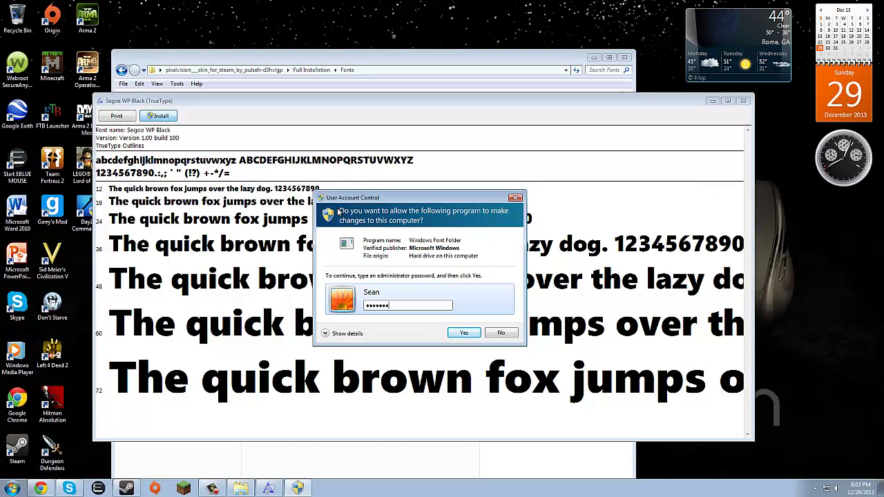
key("Return")
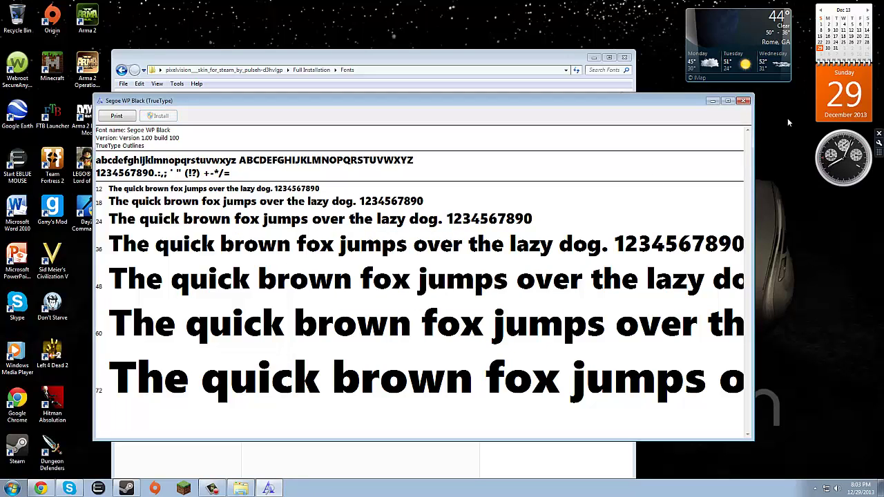
left_click(744, 100)
- Install the Segoe WP Bold and Segoe WP Light fonts, closing each preview afterward
double_click(273, 141)
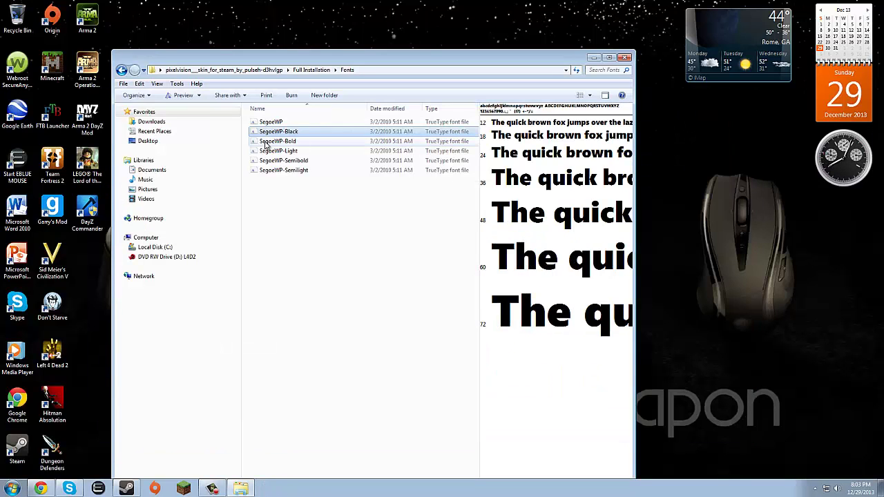
key("Return")
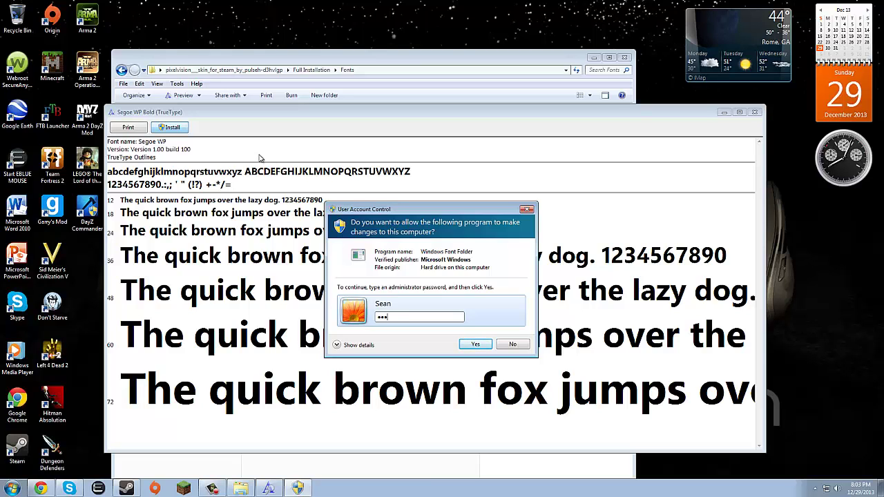
key("Return")
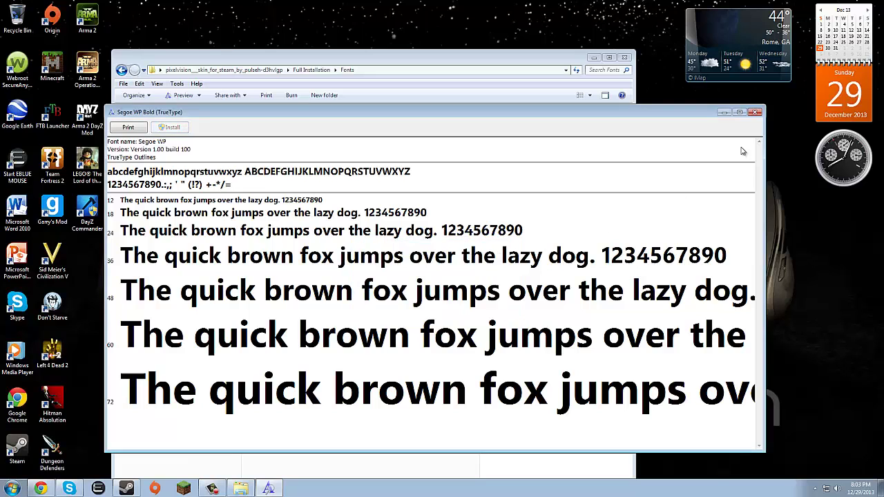
left_click(755, 112)
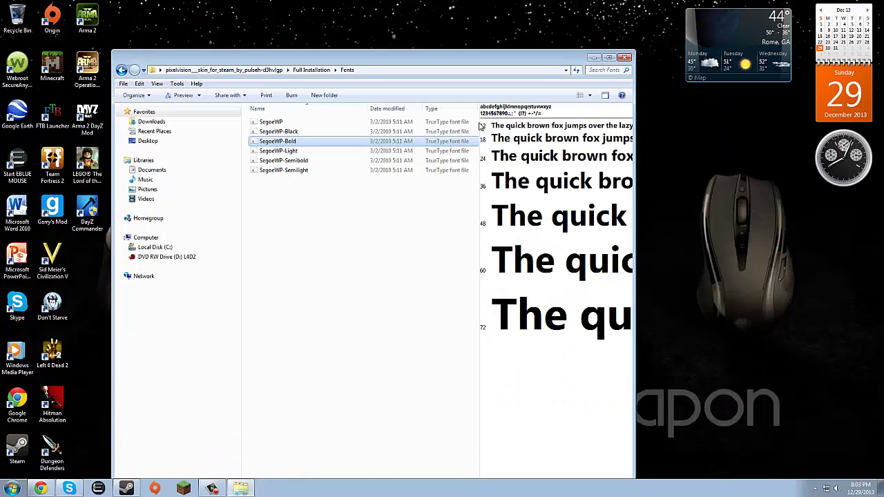
double_click(324, 150)
left_click(183, 138)
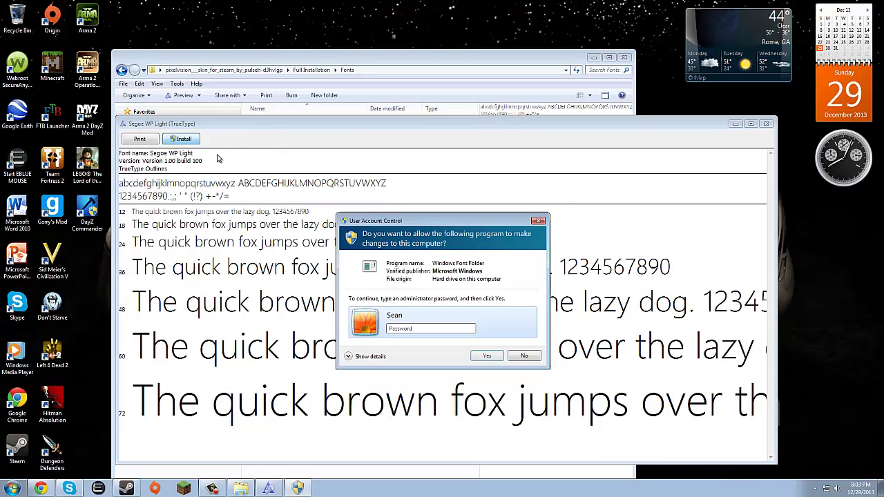
type("•••••••")
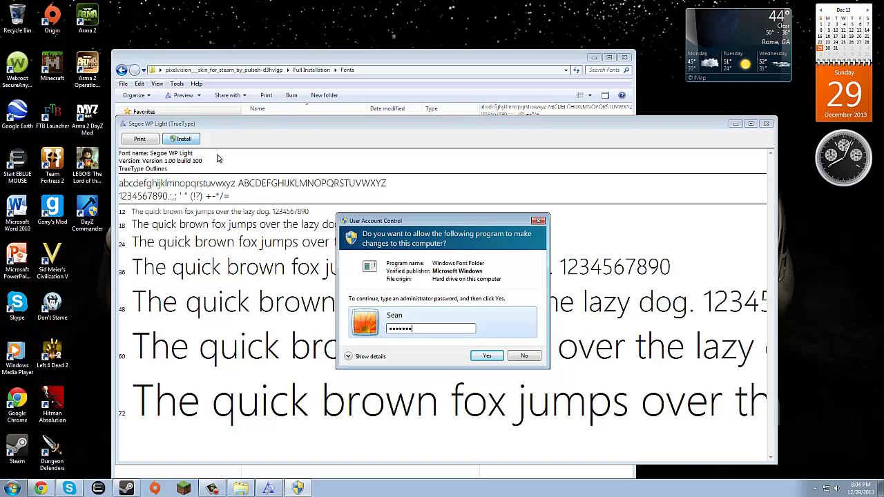
type("•")
key("Return")
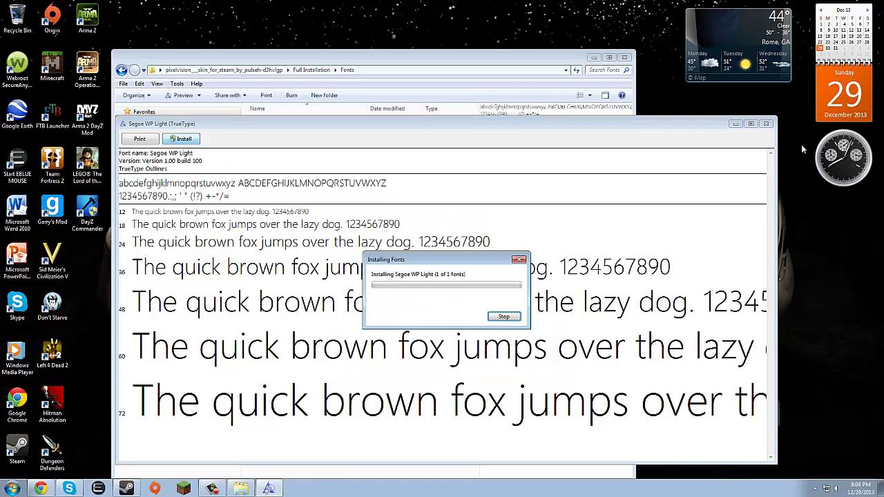
left_click(766, 123)
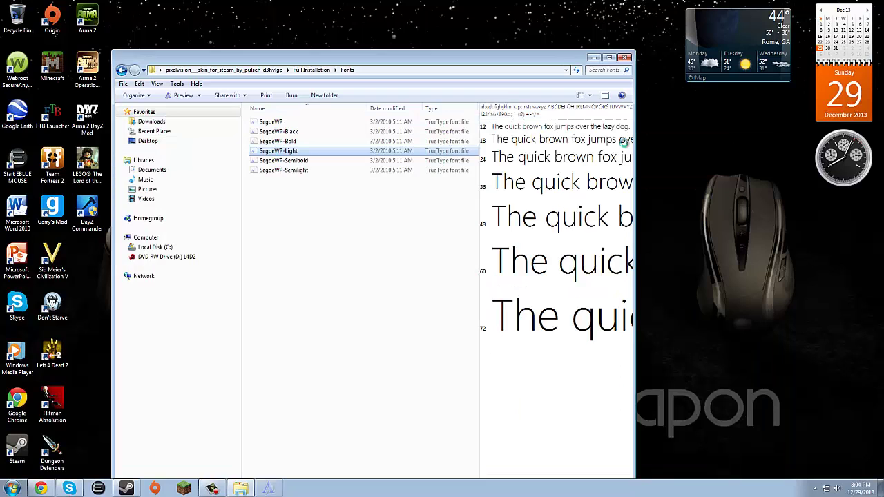
- Install the Segoe WP Semibold and Segoe WP SemiLight fonts, then close the font viewer
double_click(311, 161)
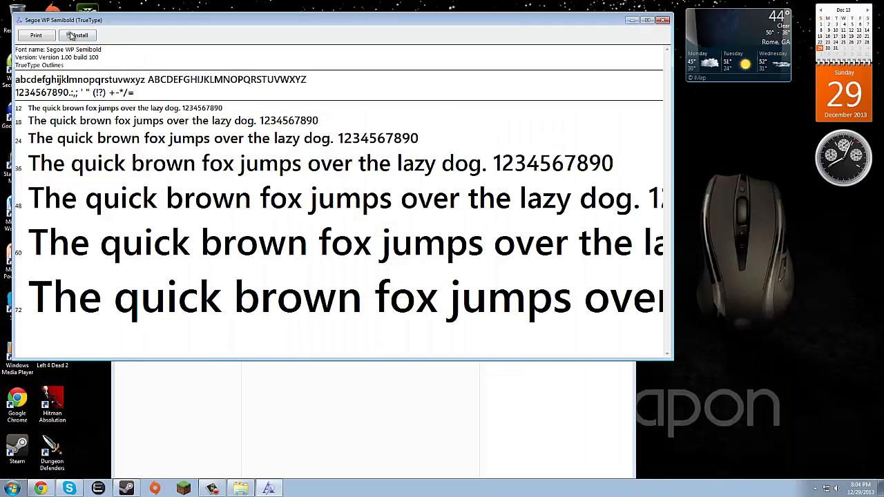
left_click(72, 35)
type("•")
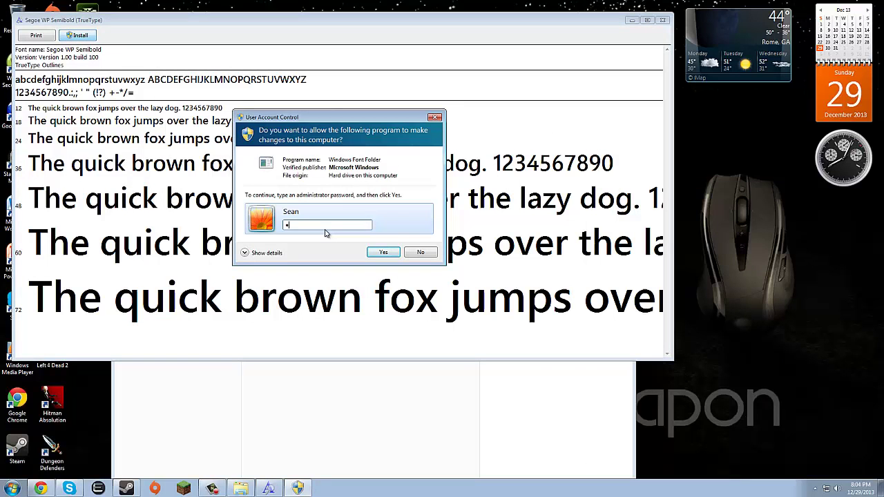
type("•••")
key("Return")
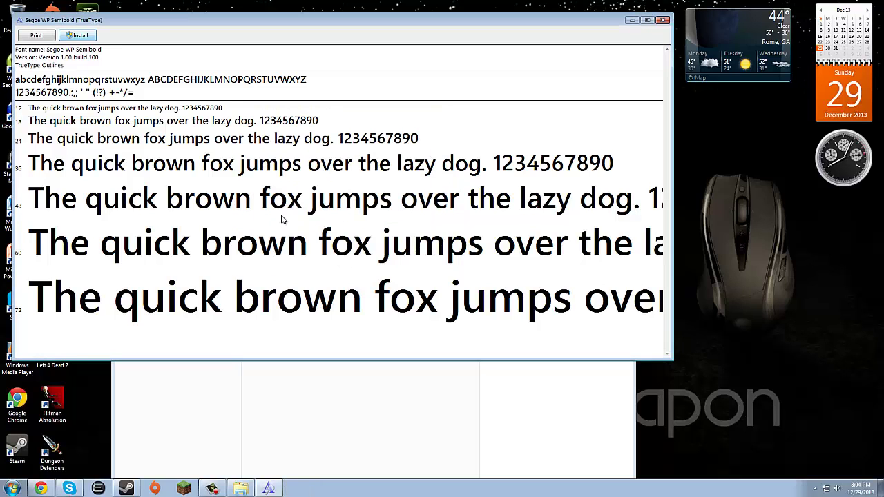
left_click(662, 21)
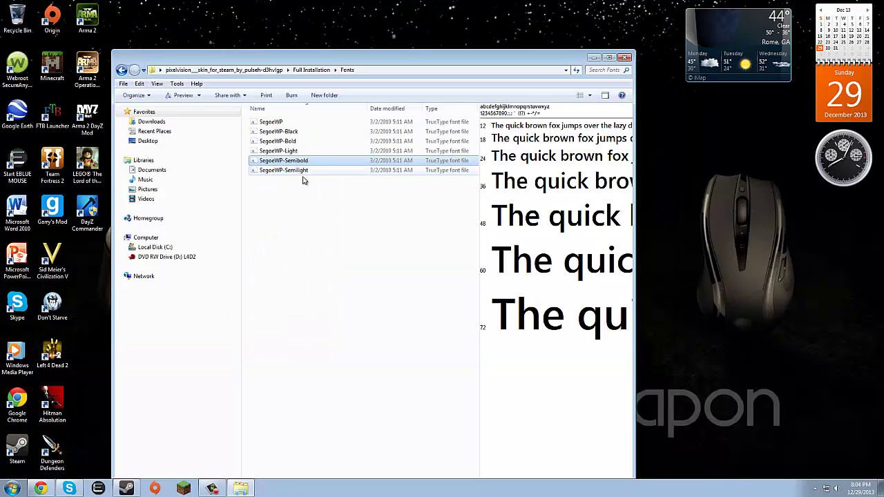
double_click(273, 160)
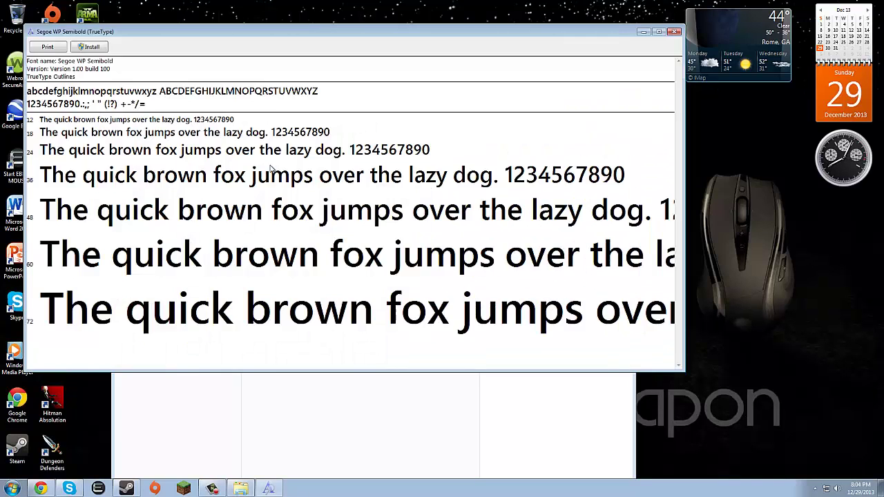
left_click(674, 31)
double_click(297, 173)
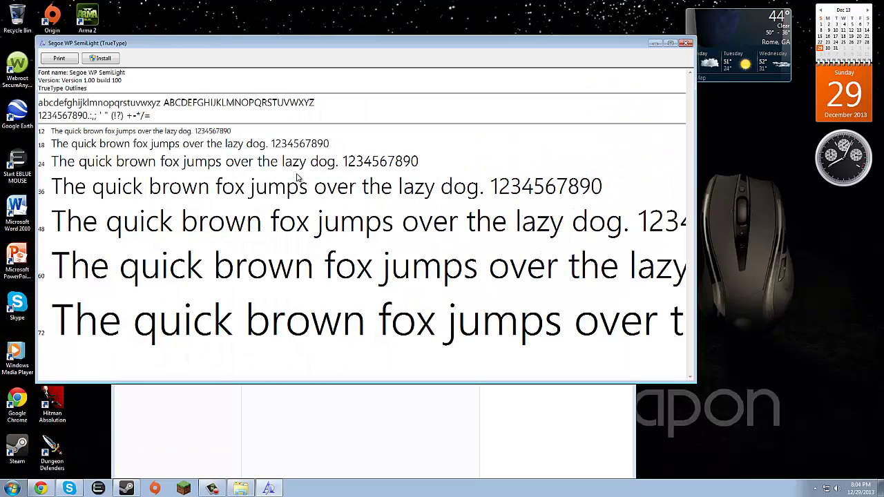
left_click(100, 58)
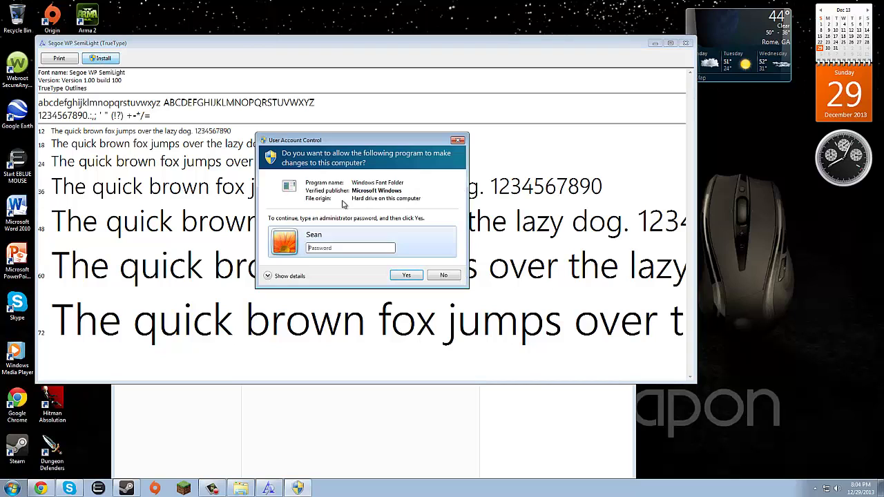
key("Return")
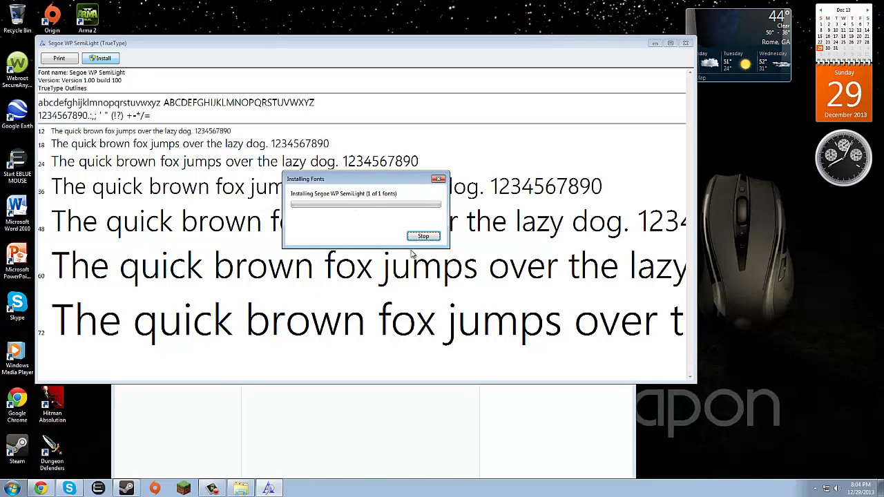
left_click(685, 43)
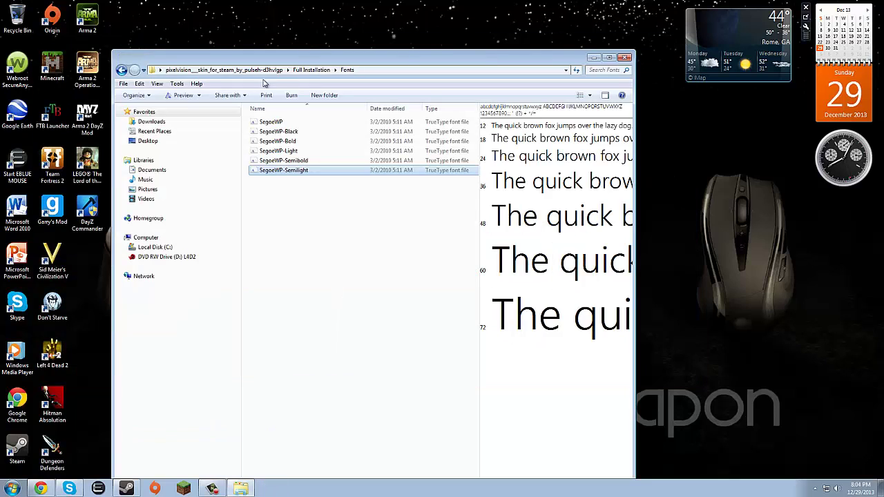
- Inspect the PixelVision folder's contents, then copy the PixelVision folder from Full Installation
left_click(304, 70)
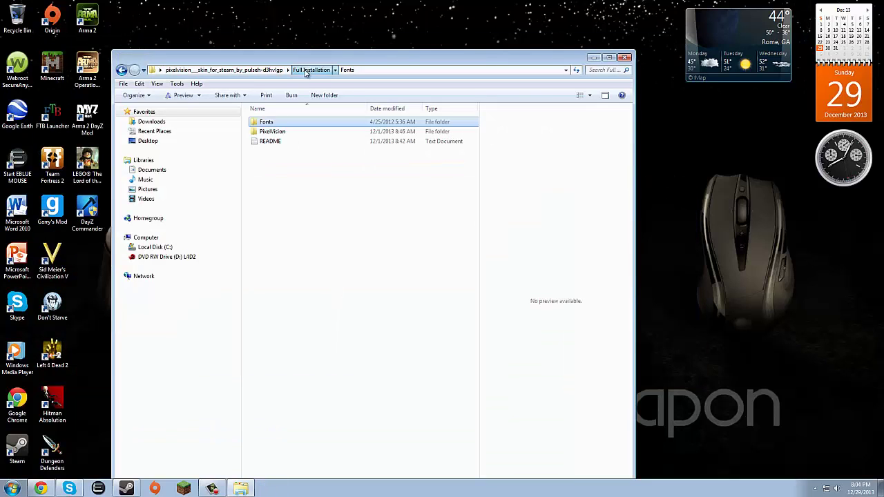
left_click(280, 133)
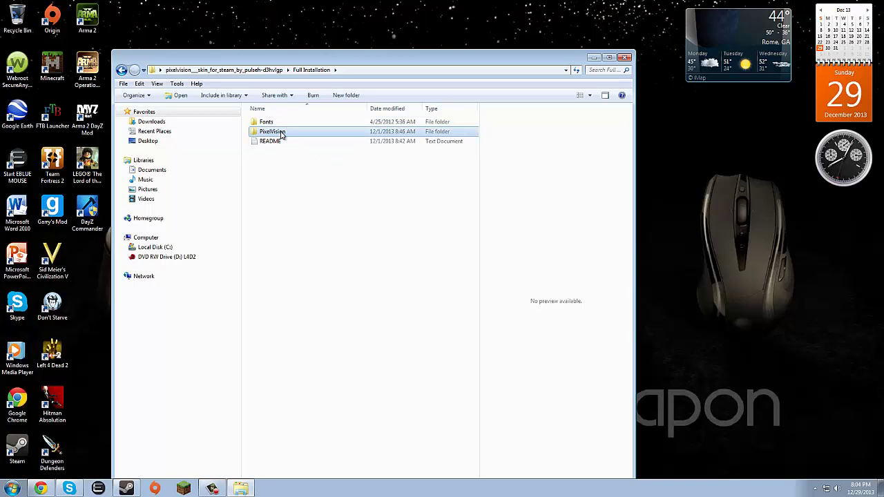
double_click(280, 134)
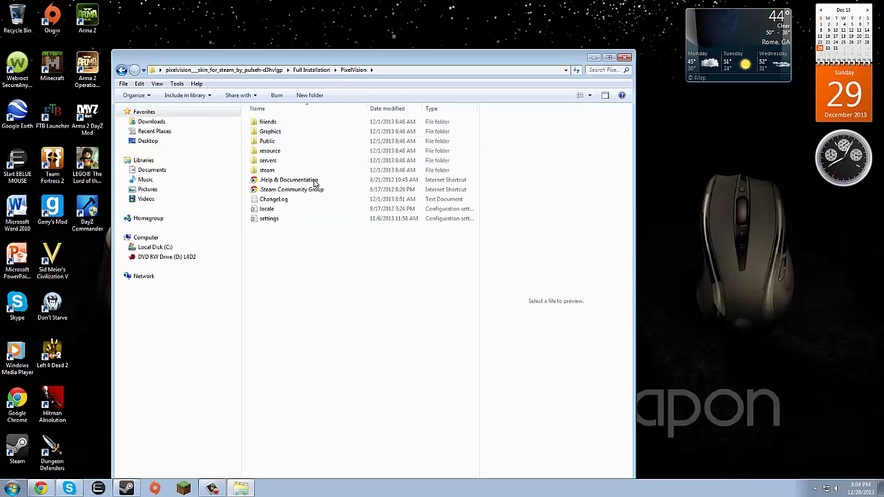
left_click_drag(339, 283, 311, 319)
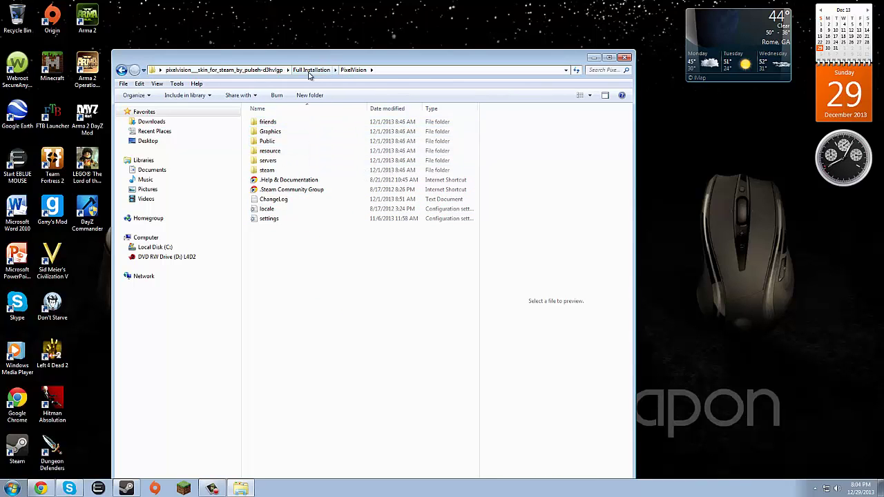
left_click(309, 72)
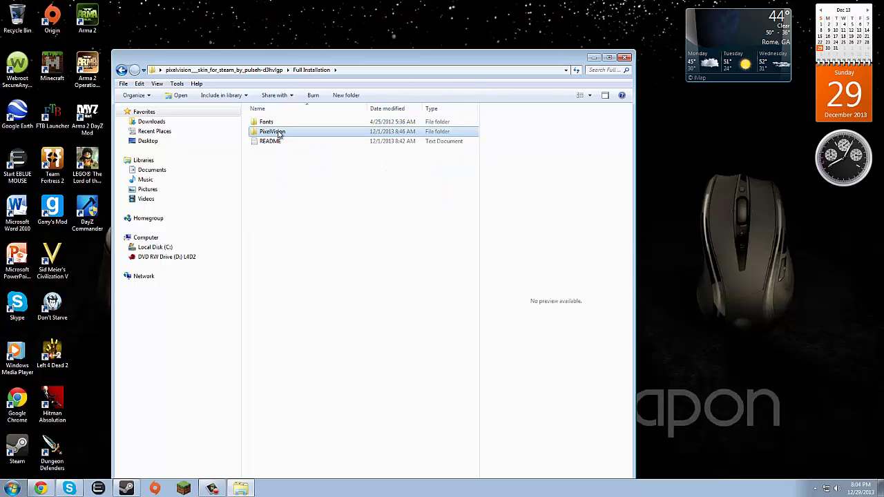
right_click(283, 136)
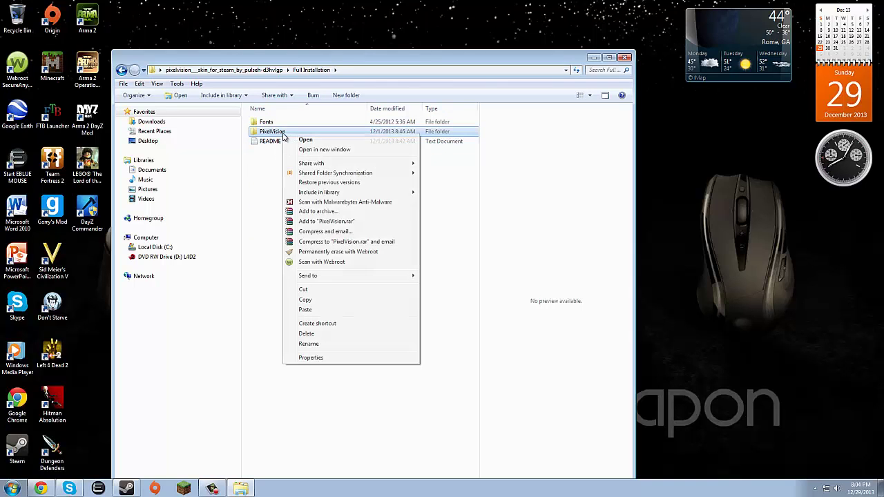
left_click(322, 265)
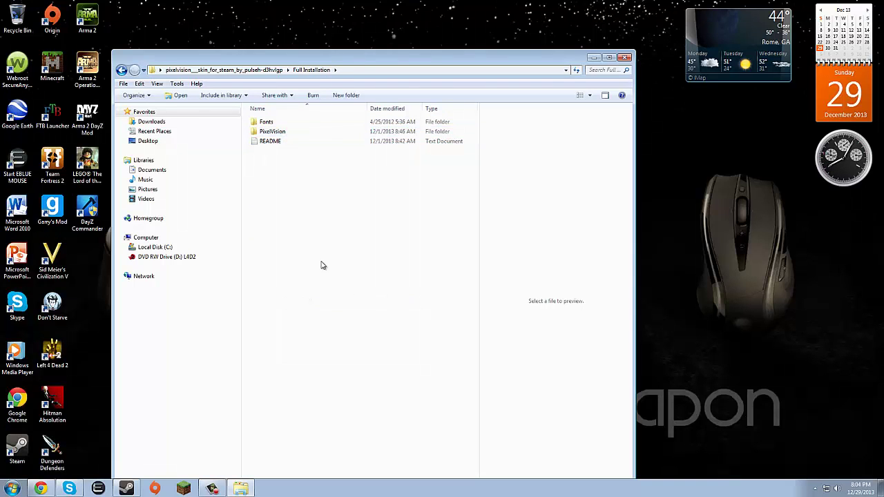
- Paste the PixelVision folder into C:\Program Files\Steam\skins and close Explorer
left_click(142, 249)
left_click(282, 279)
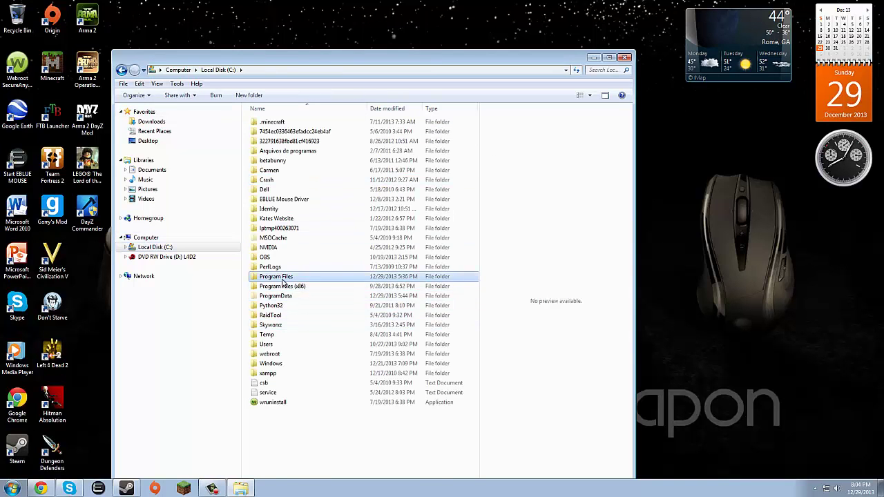
double_click(283, 279)
scroll(284, 304, "down", 8)
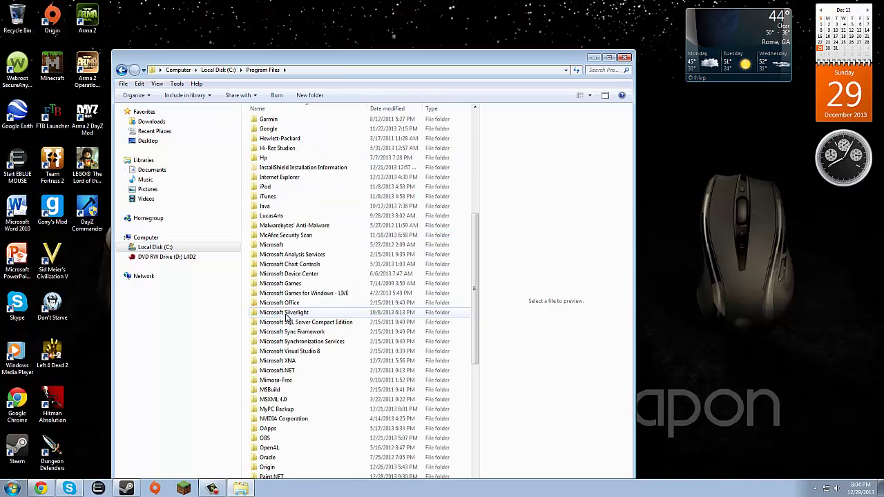
scroll(287, 316, "down", 10)
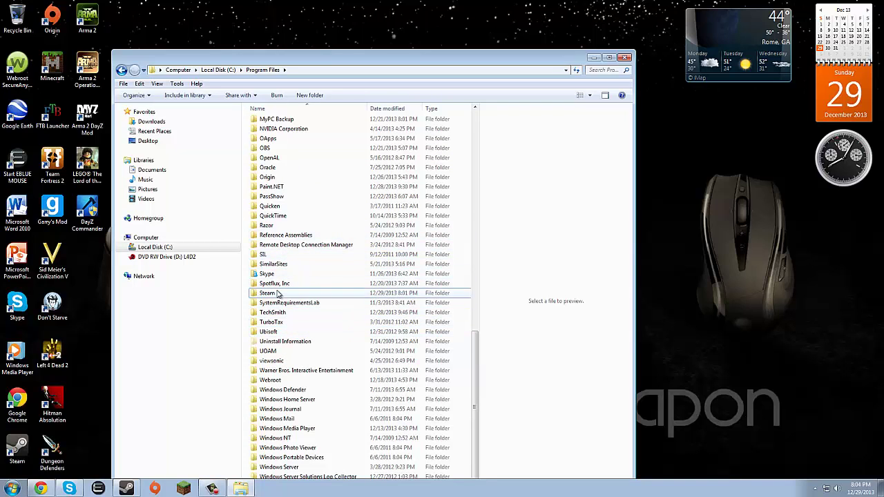
double_click(268, 293)
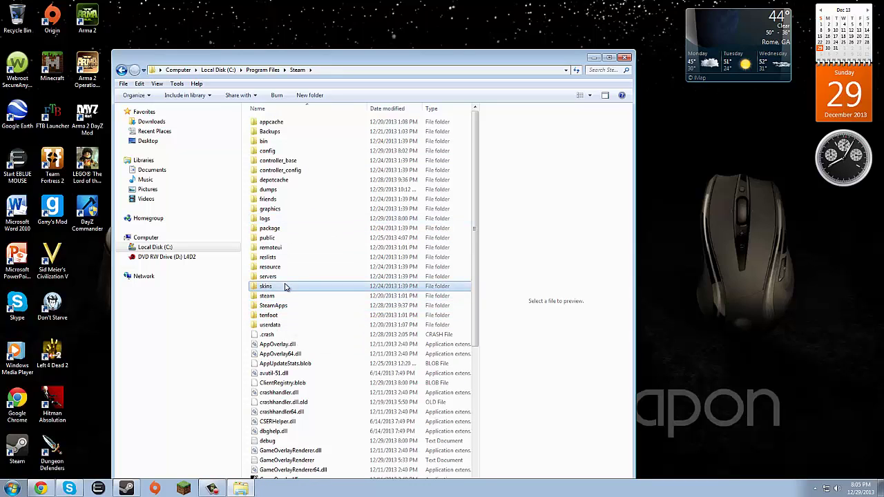
double_click(286, 287)
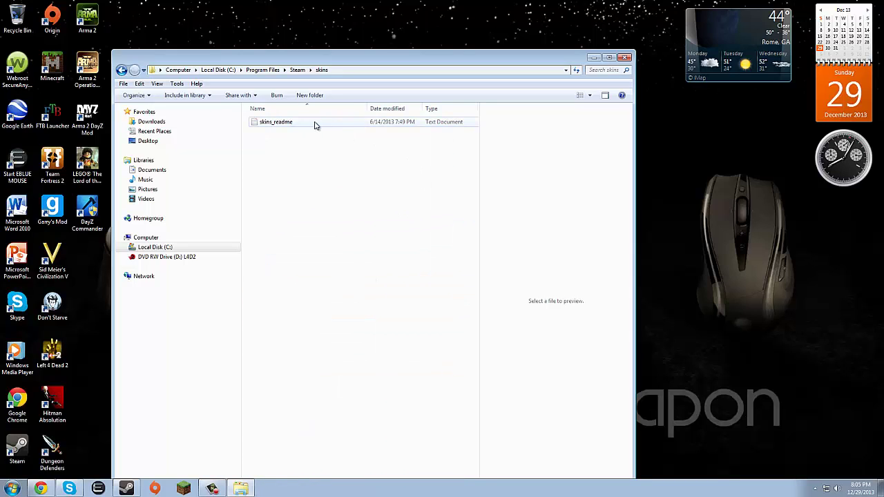
right_click(329, 203)
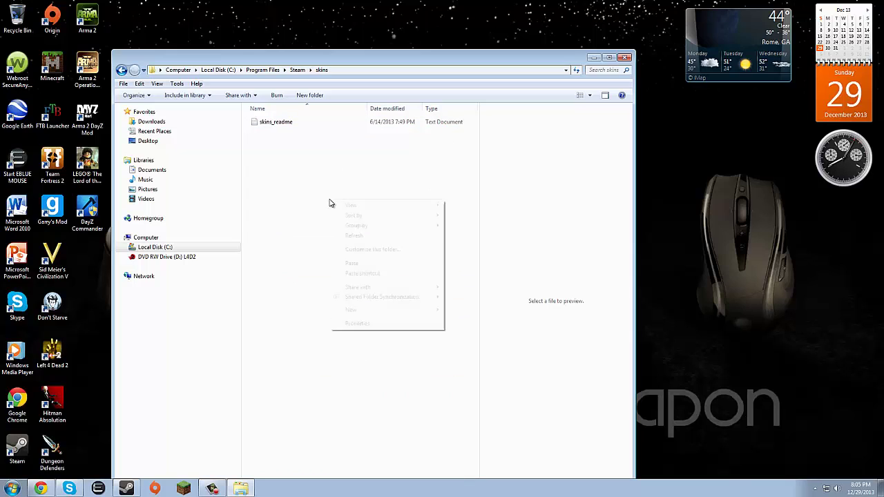
left_click(341, 258)
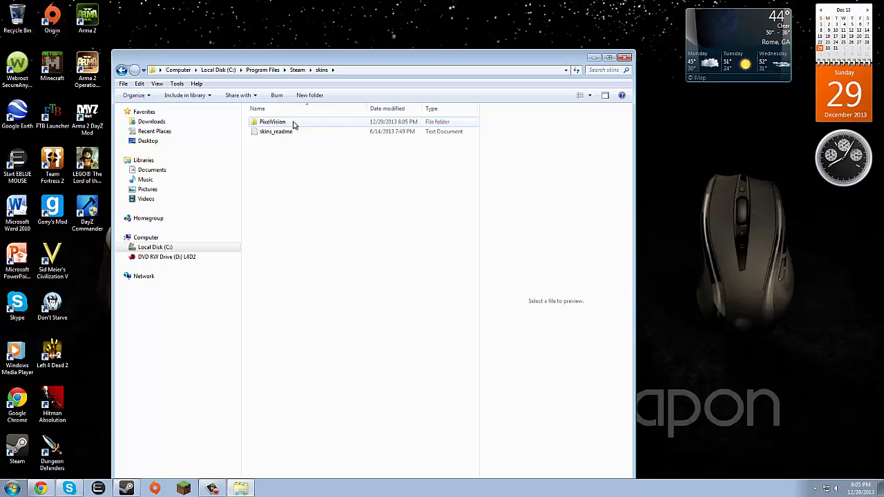
left_click(625, 57)
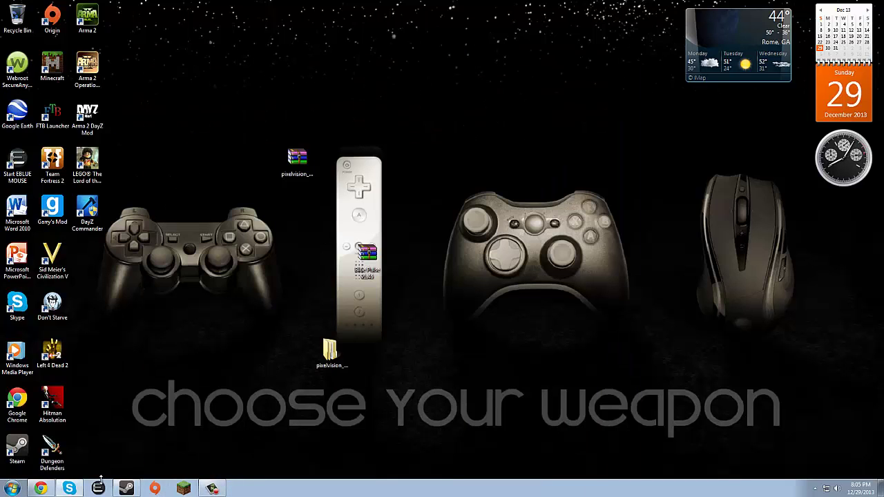
- Choose PixelVision as the client skin in Steam Settings and restart Steam
left_click(125, 488)
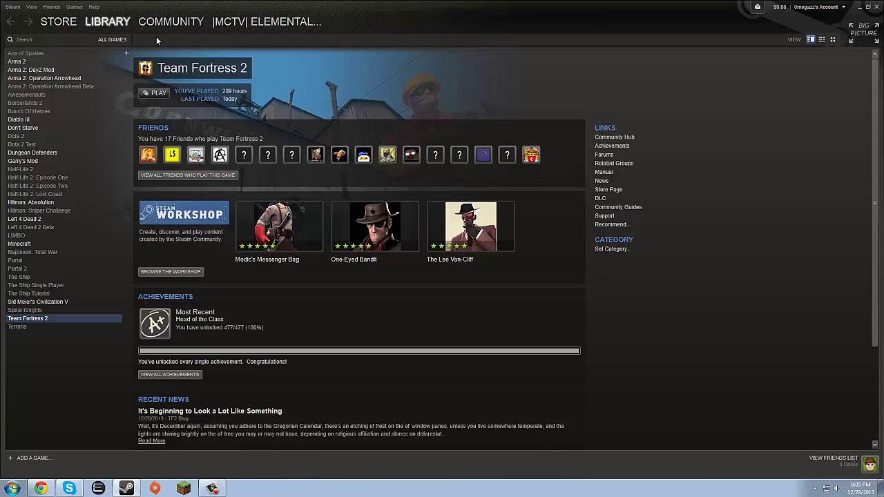
left_click(13, 7)
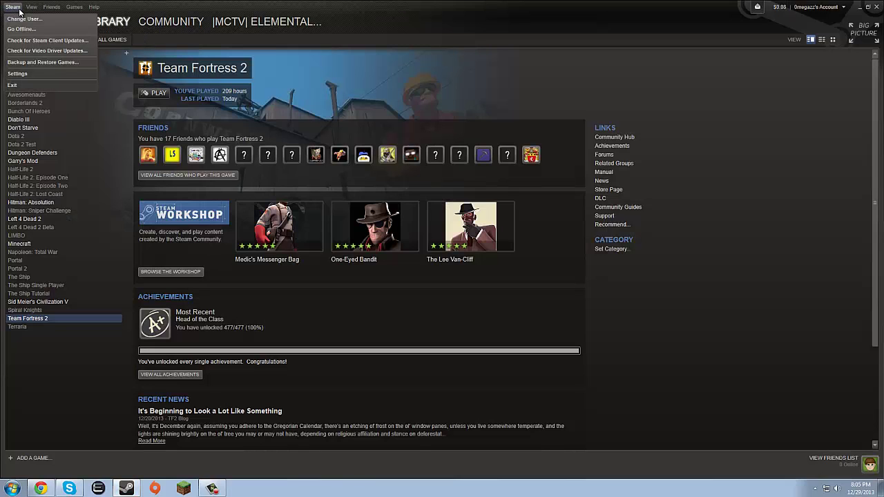
left_click(31, 73)
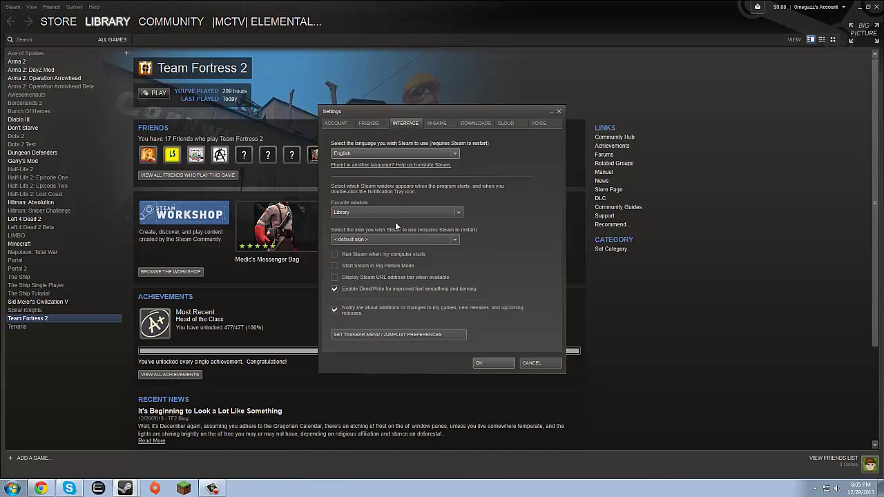
left_click(453, 239)
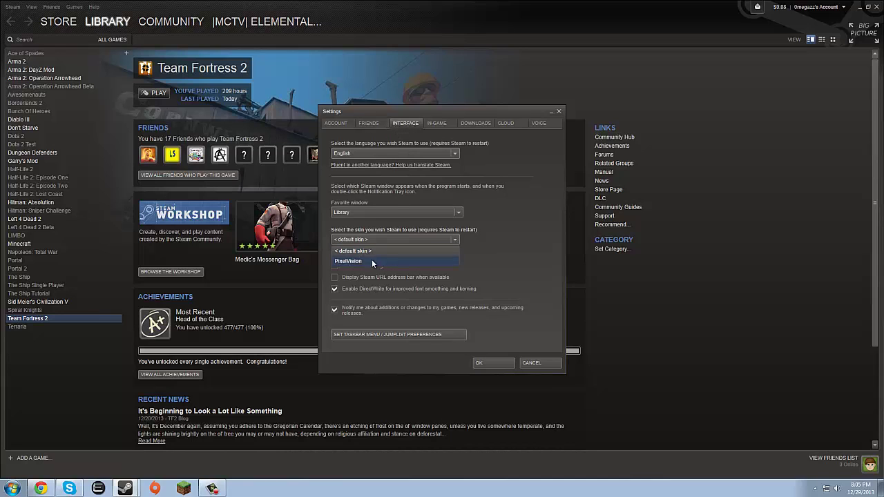
left_click(371, 261)
left_click(487, 363)
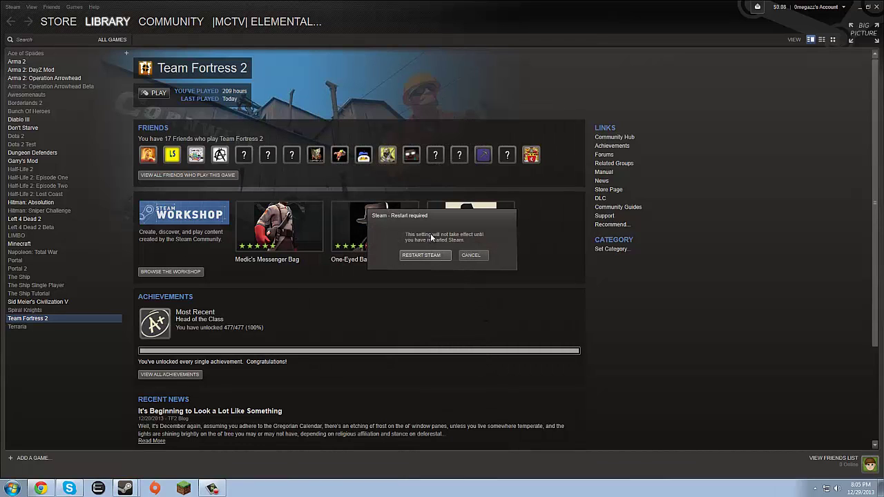
left_click(434, 255)
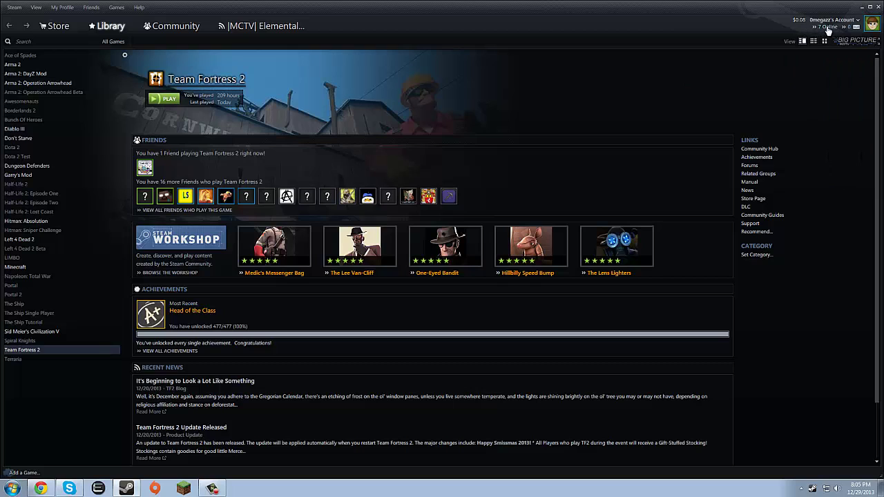
- Check the Friends and Library menus of the restarted client for the new skin
left_click(62, 8)
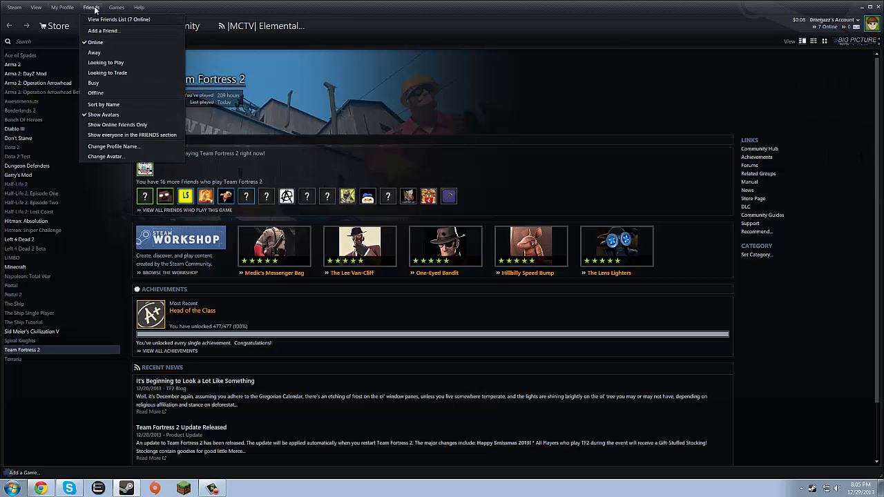
mouse_move(139, 7)
left_click(483, 116)
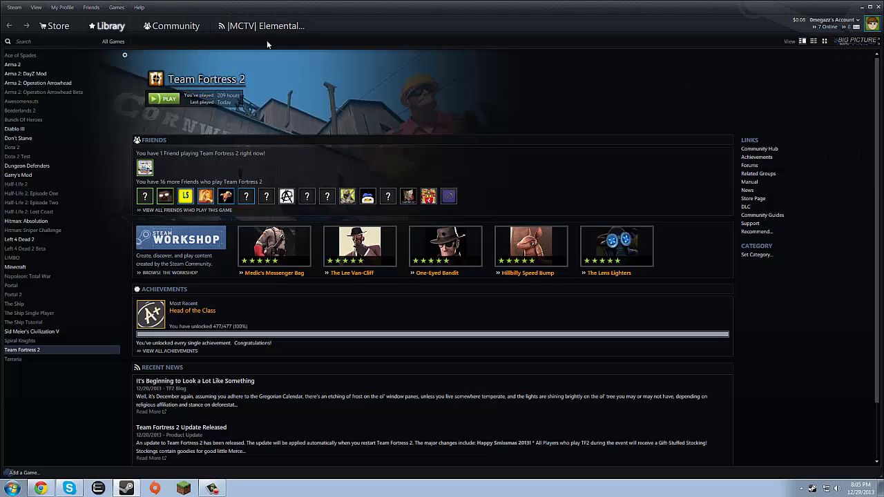
mouse_move(37, 30)
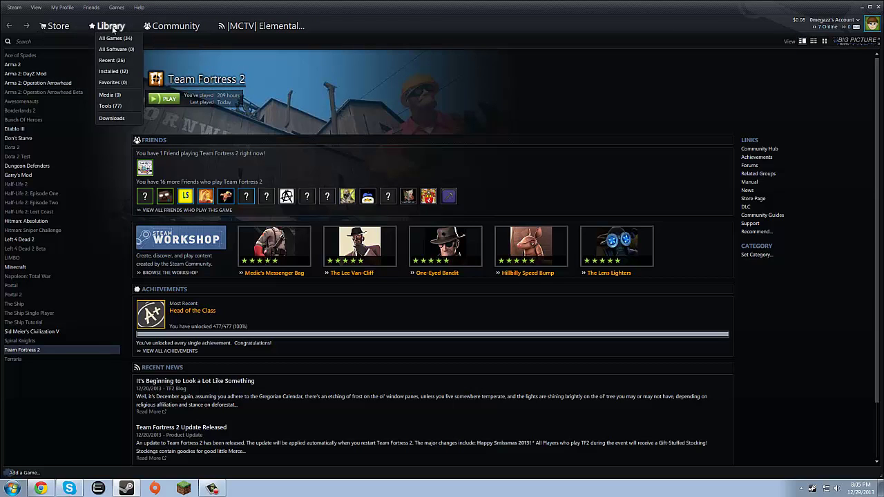